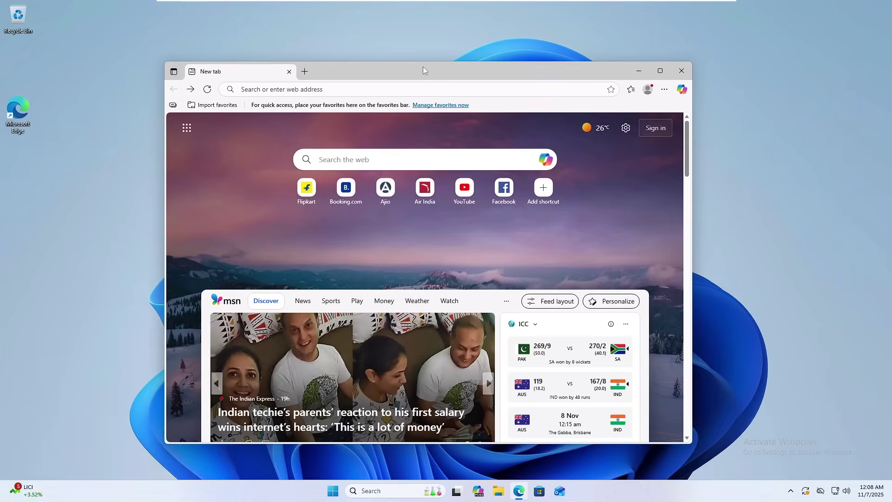
Search the web for "repairkit" and open the Foulest/RepairKit GitHub repository
{"action": "mouse_move", "coordinate": [423, 70]}
{"action": "left_mouse_down"}
{"action": "mouse_move", "coordinate": [400, 70]}
{"action": "mouse_move", "coordinate": [433, 84]}
{"action": "left_mouse_up"}
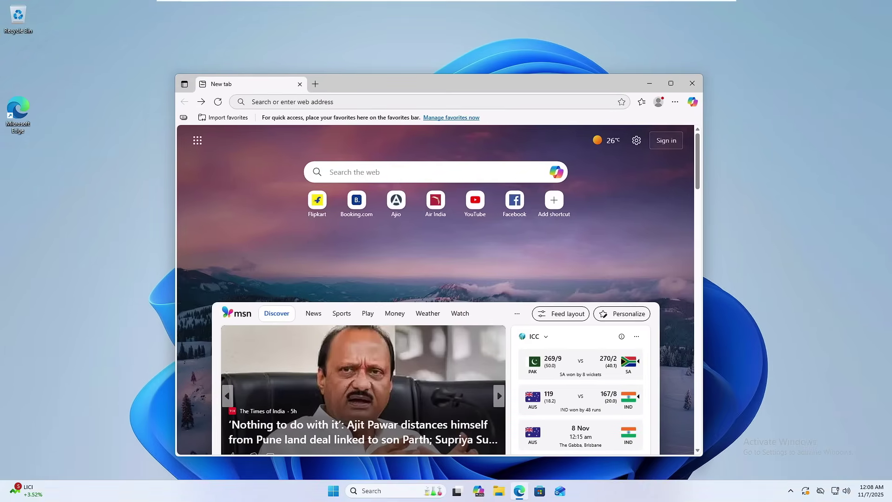
{"action": "left_click", "coordinate": [396, 103]}
{"action": "type", "text": "repairkit"}
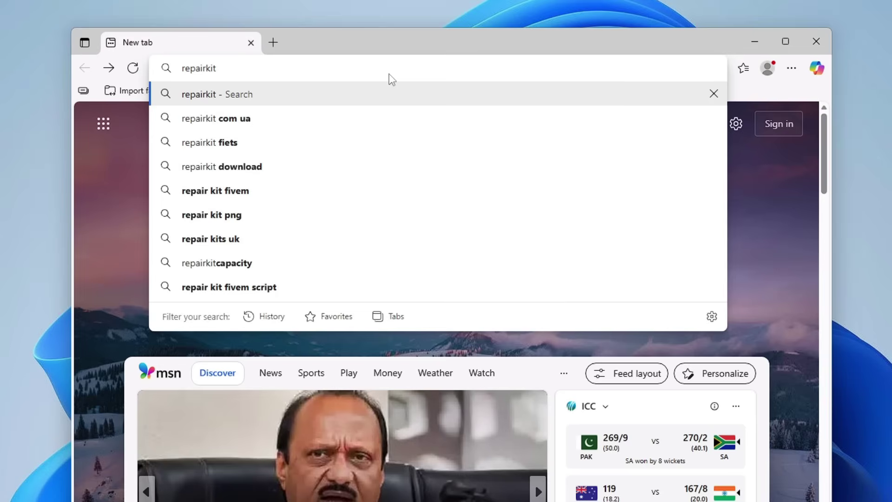
{"action": "key", "text": "Return"}
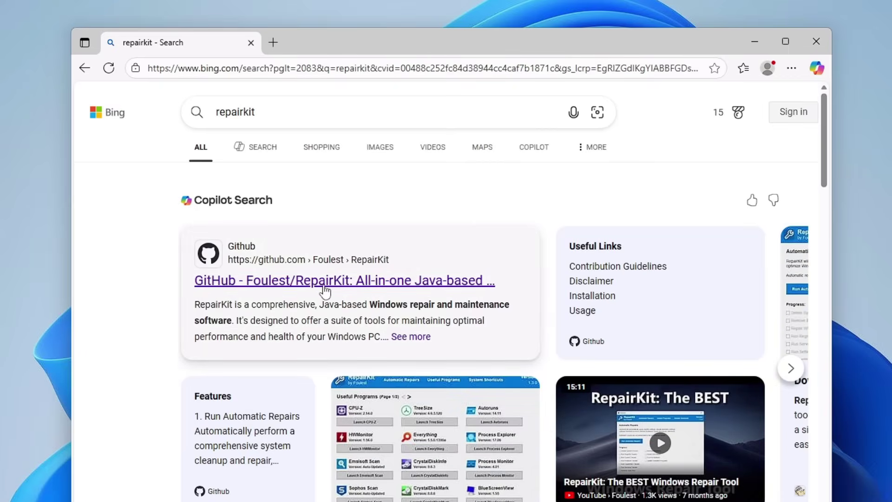
{"action": "left_click", "coordinate": [406, 282]}
Open the latest release, 1.3.4, from the RepairKit repository page and download RepairKit-1.3.4.zip
{"action": "scroll", "coordinate": [193, 281], "scroll_direction": "down", "scroll_amount": 10}
{"action": "scroll", "coordinate": [196, 286], "scroll_direction": "down", "scroll_amount": 5}
{"action": "scroll", "coordinate": [190, 324], "scroll_direction": "down", "scroll_amount": 10}
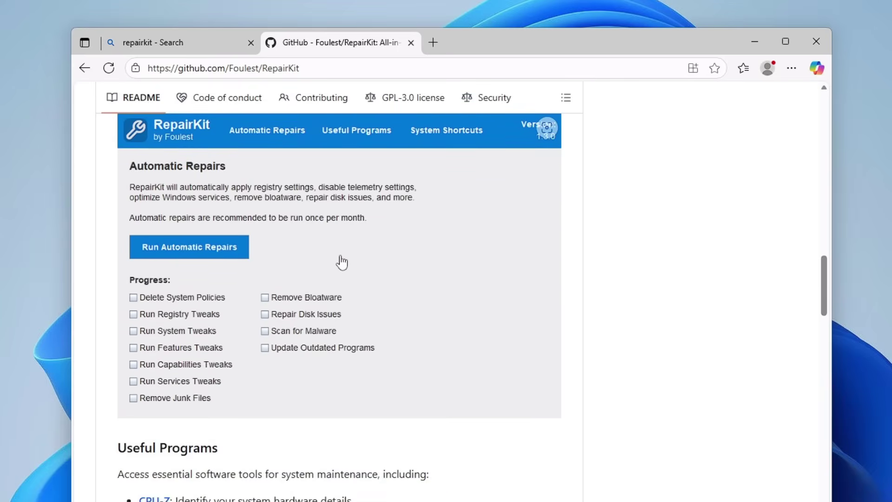
{"action": "scroll", "coordinate": [329, 294], "scroll_direction": "up", "scroll_amount": 10}
{"action": "scroll", "coordinate": [329, 293], "scroll_direction": "up", "scroll_amount": 14}
{"action": "scroll", "coordinate": [596, 334], "scroll_direction": "down", "scroll_amount": 6}
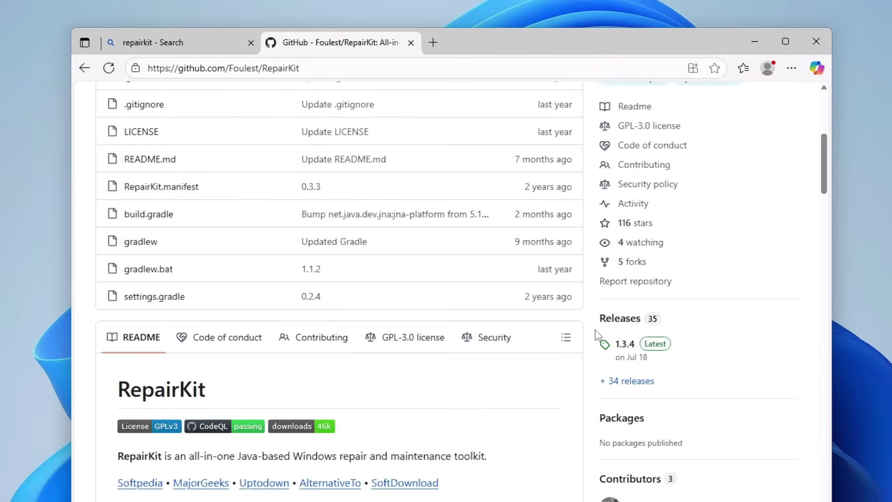
{"action": "left_click", "coordinate": [653, 349]}
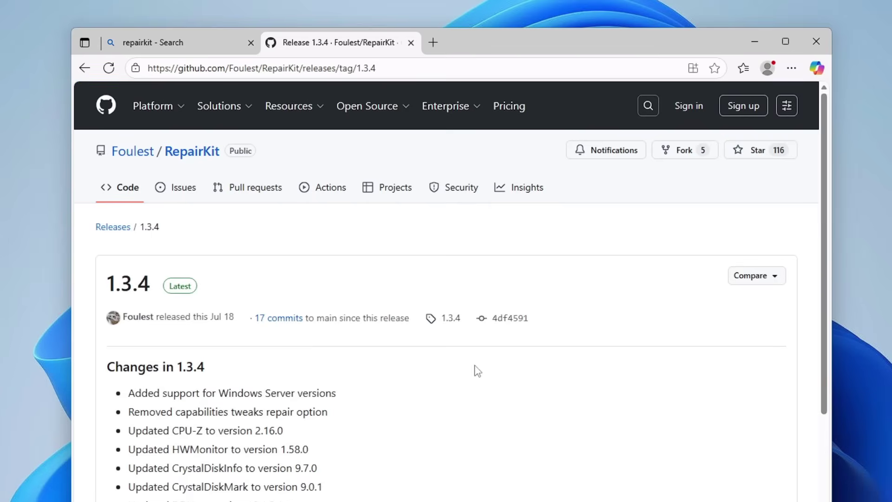
{"action": "scroll", "coordinate": [300, 347], "scroll_direction": "down", "scroll_amount": 6}
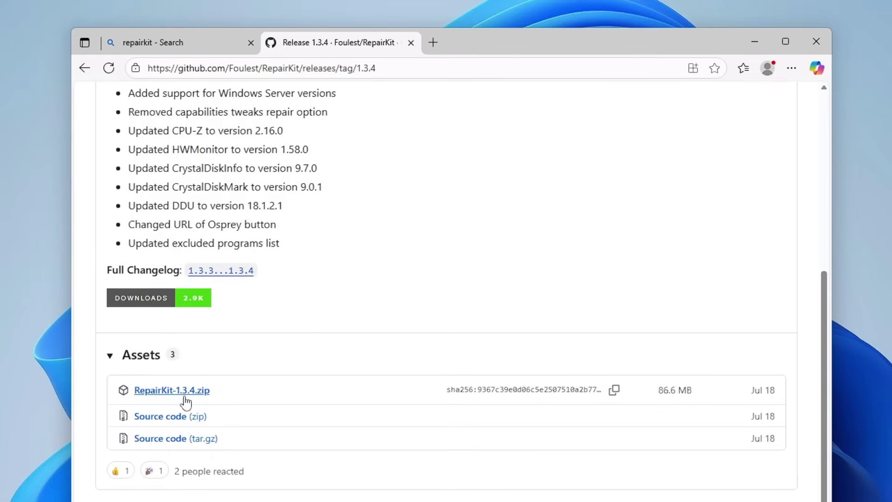
{"action": "left_click", "coordinate": [204, 395]}
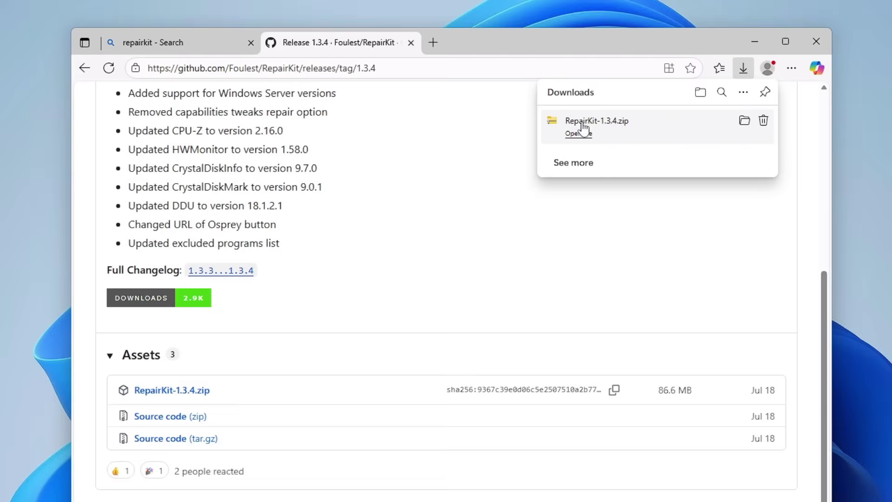
Show the downloaded RepairKit-1.3.4 archive in its folder and extract all its contents to the default location
{"action": "left_click", "coordinate": [745, 124]}
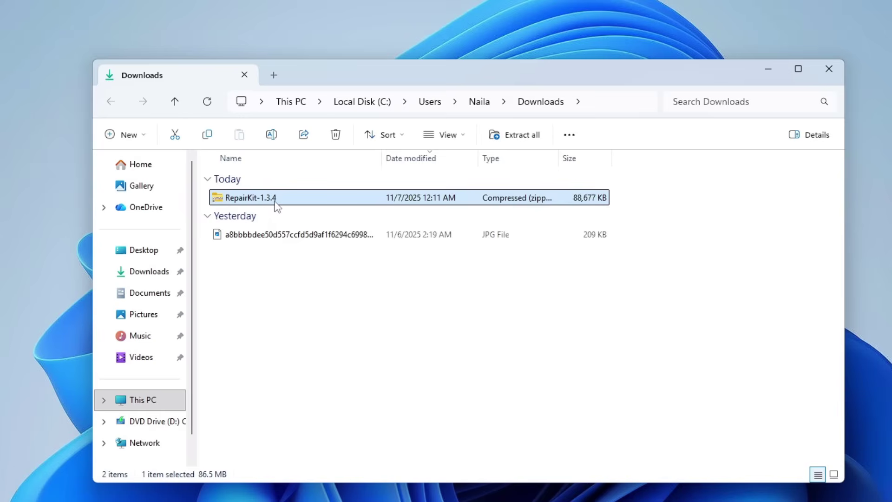
{"action": "right_click", "coordinate": [275, 201]}
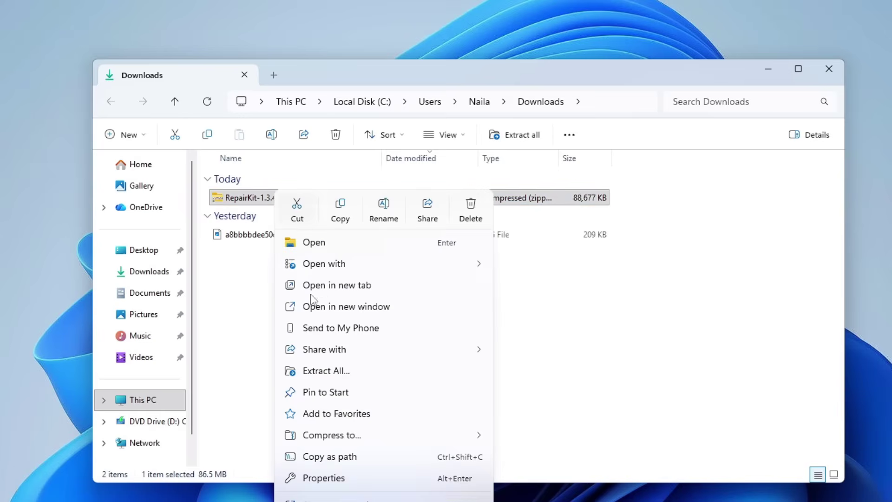
{"action": "left_click", "coordinate": [326, 370]}
{"action": "left_click", "coordinate": [583, 402]}
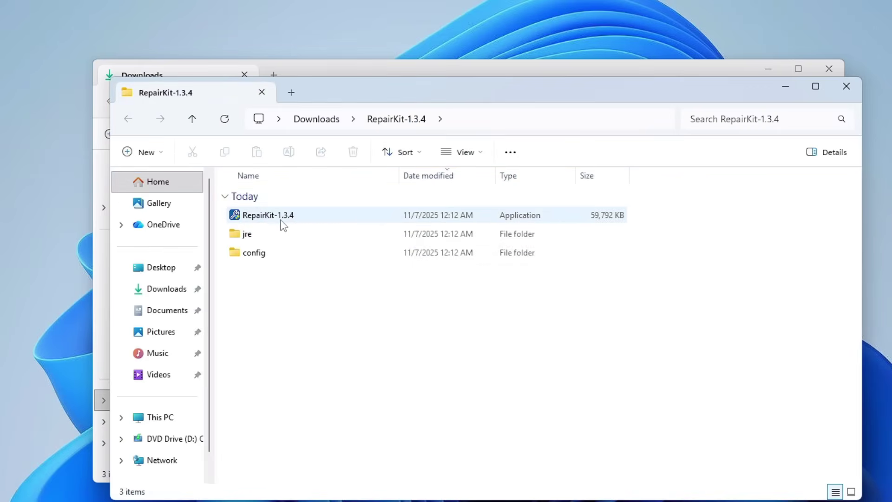
Run the extracted RepairKit-1.3.4 application as administrator, allowing it through the SmartScreen and User Account Control prompts
{"action": "left_click", "coordinate": [341, 219]}
{"action": "right_click", "coordinate": [341, 219]}
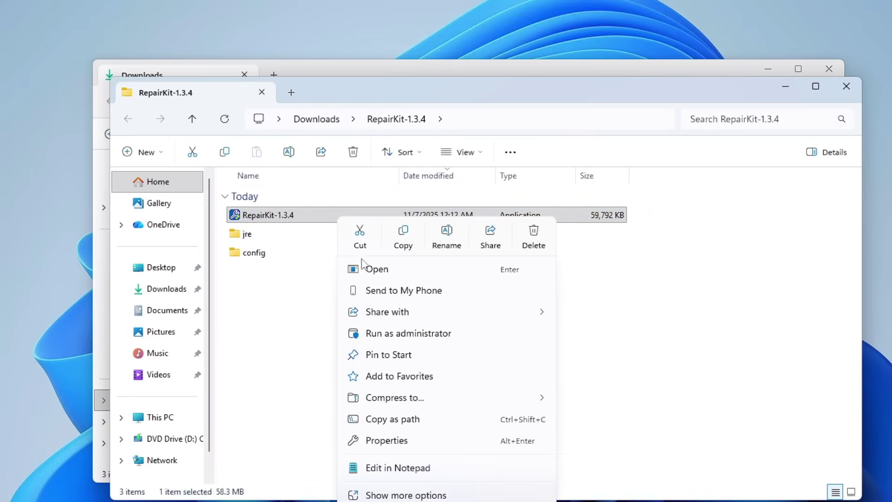
{"action": "left_click", "coordinate": [386, 333]}
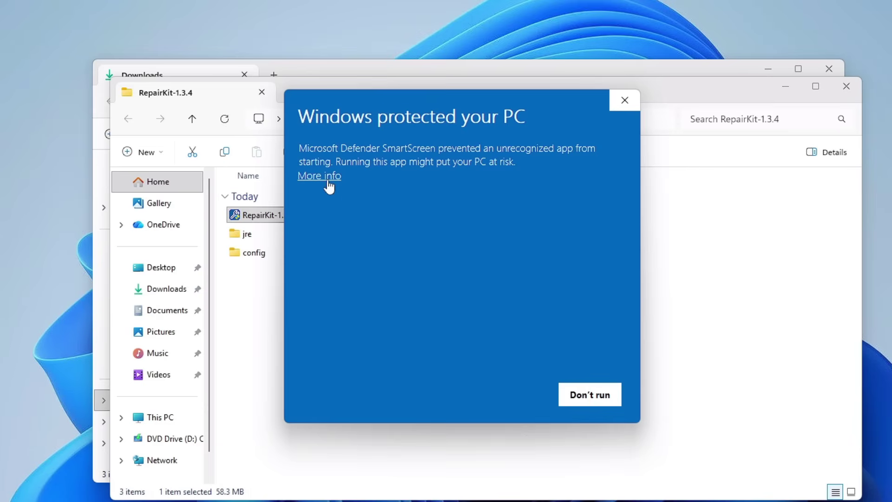
{"action": "left_click", "coordinate": [325, 178]}
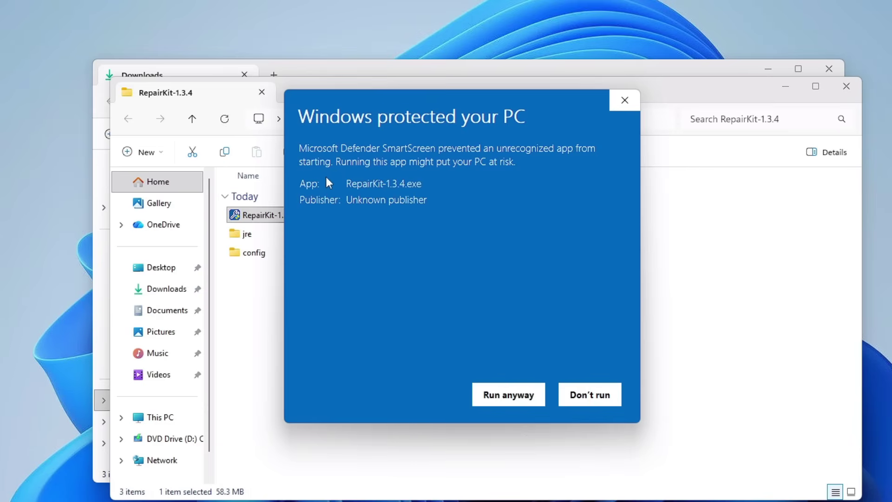
{"action": "left_click", "coordinate": [511, 403]}
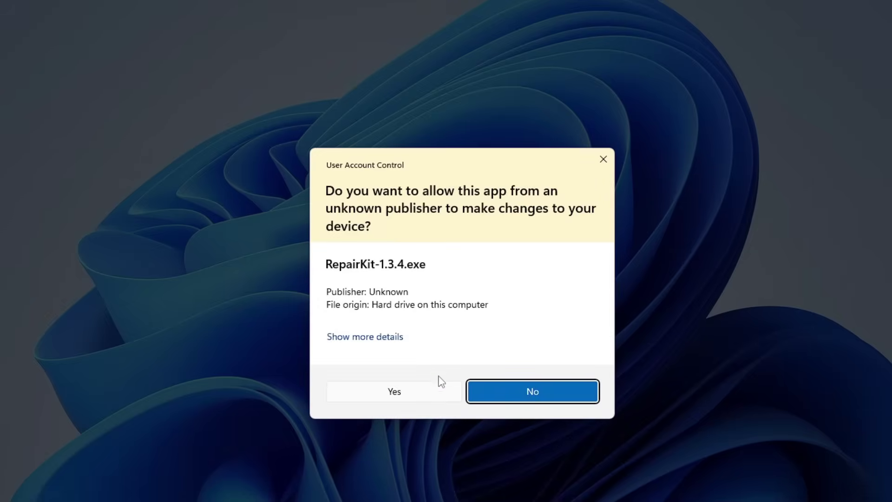
{"action": "left_click", "coordinate": [418, 392]}
{"action": "left_click_drag", "start_coordinate": [439, 94], "coordinate": [433, 116]}
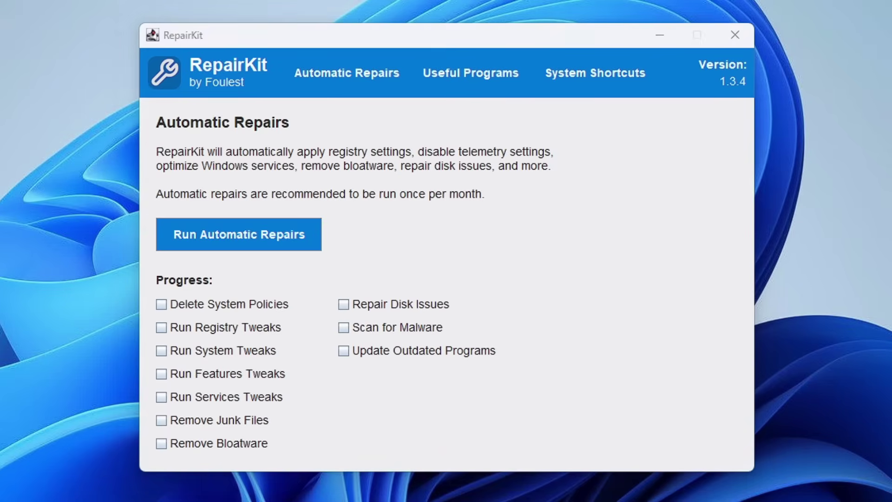
Switch to File Explorer, open the config folder inside RepairKit-1.3.4 and move its window so the repair checklist stays visible
{"action": "key", "text": "alt+Tab"}
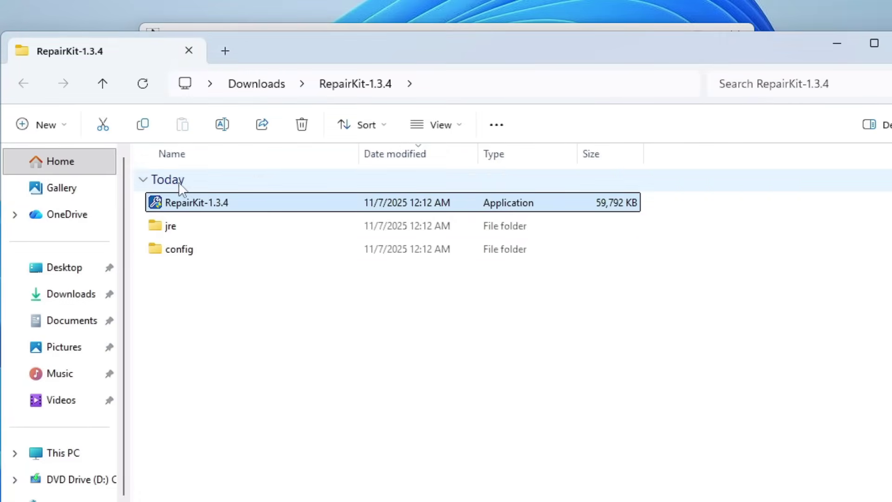
{"action": "left_click", "coordinate": [183, 252]}
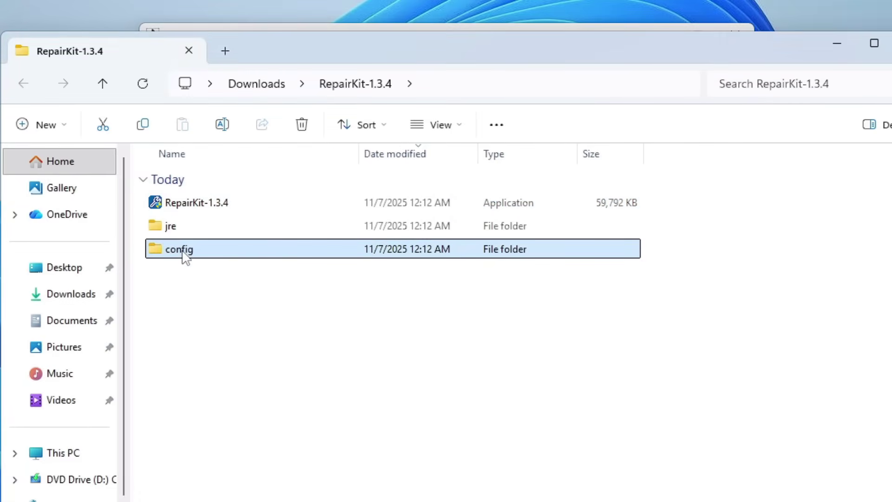
{"action": "double_click", "coordinate": [185, 253]}
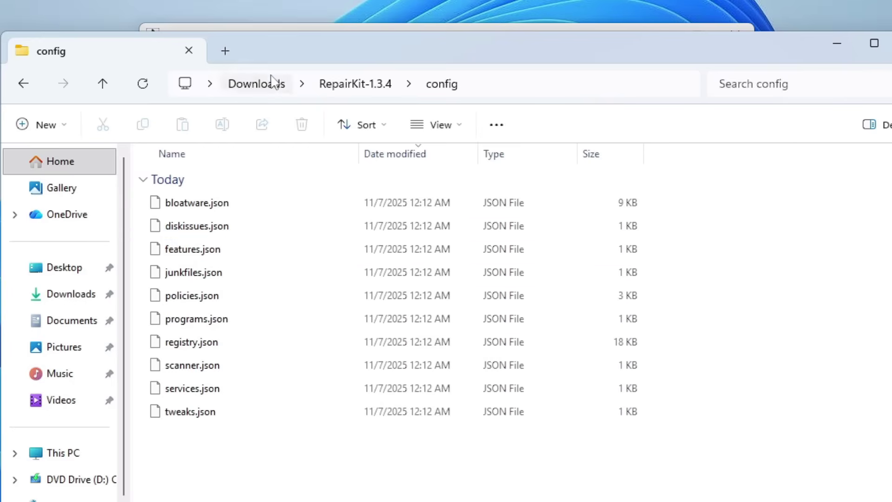
{"action": "left_click_drag", "start_coordinate": [360, 58], "coordinate": [673, 39]}
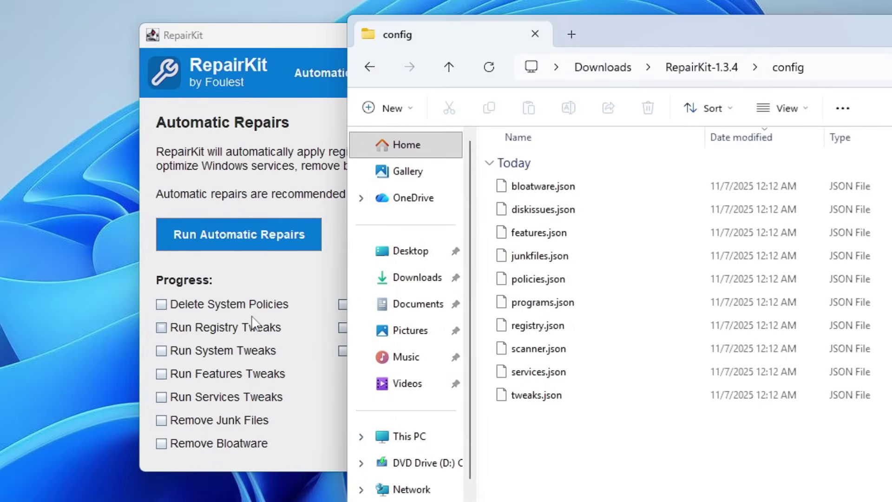
Open policies.json from the config folder in Notepad just once, view its registry policy entries and close it
{"action": "left_click", "coordinate": [540, 372]}
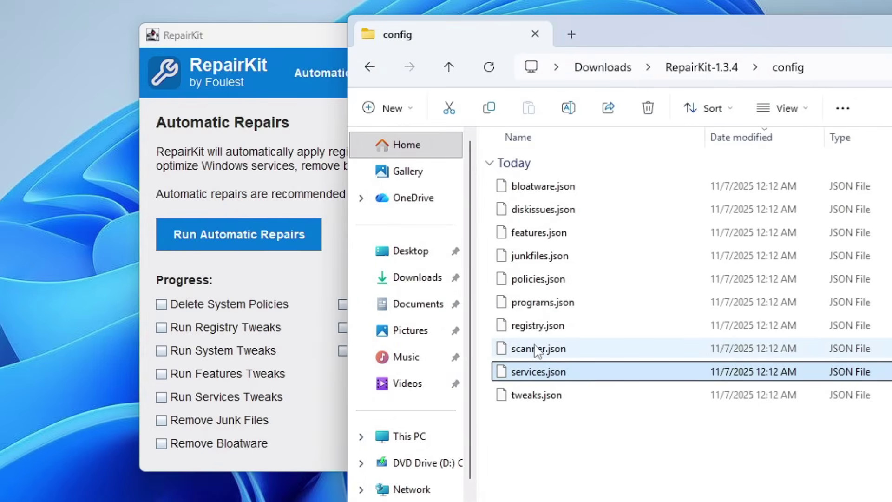
{"action": "left_click", "coordinate": [529, 307]}
{"action": "left_click", "coordinate": [538, 280]}
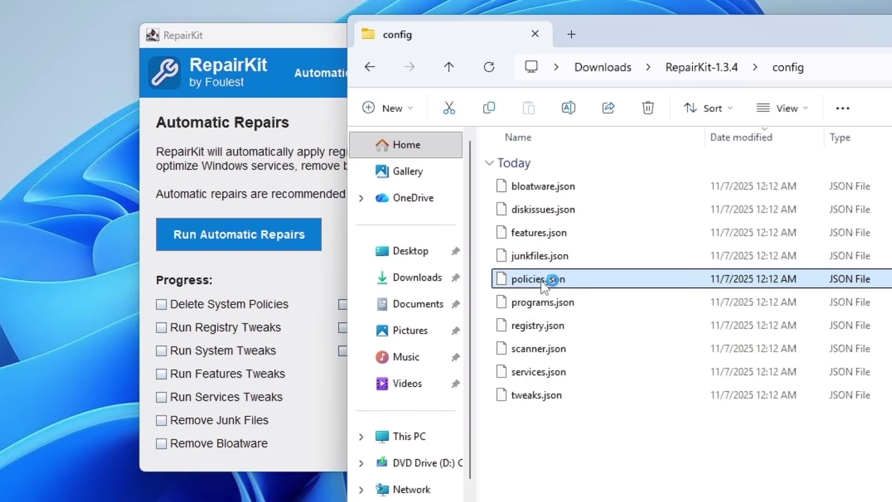
{"action": "double_click", "coordinate": [539, 280]}
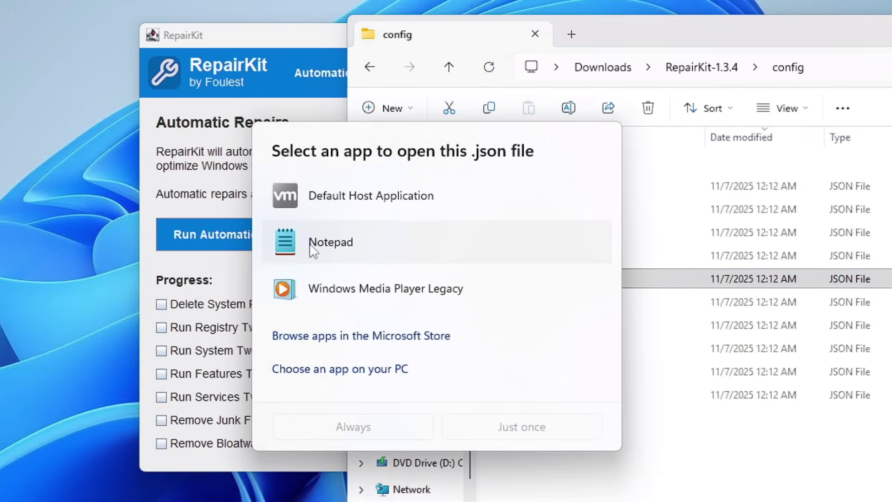
{"action": "left_click", "coordinate": [523, 427]}
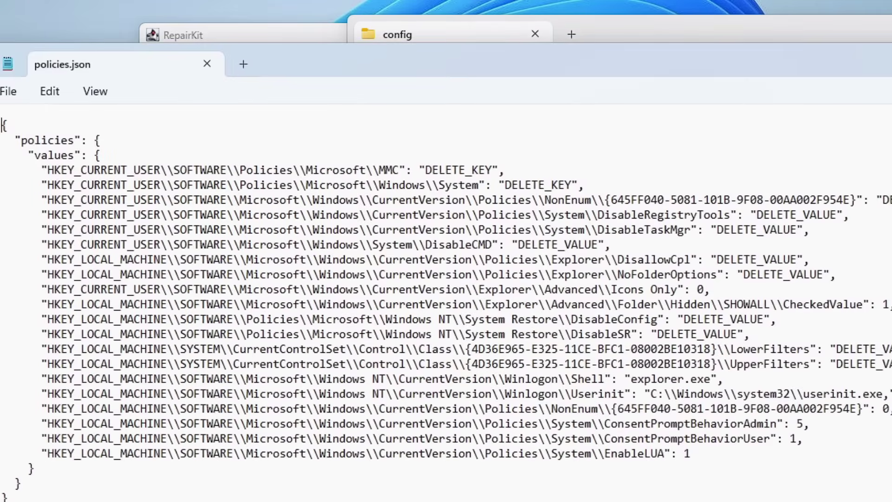
{"action": "key", "text": "alt+F4"}
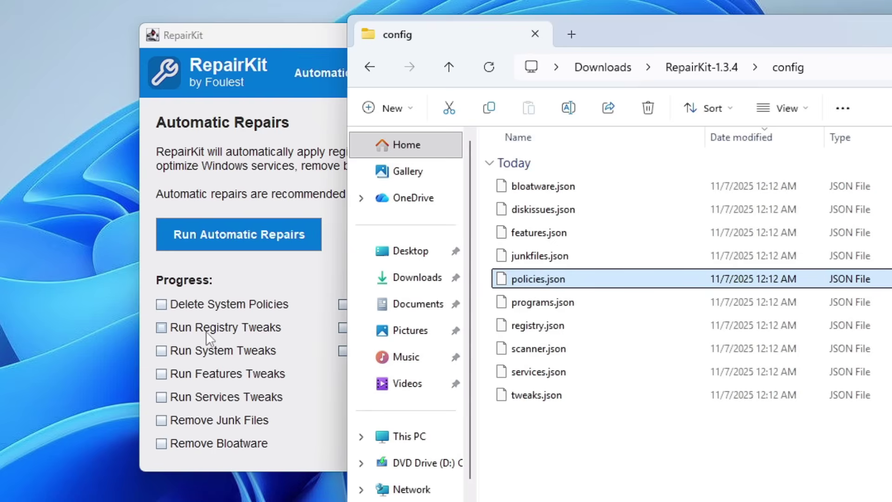
Open registry.json from the config folder in Notepad just once to view its registry tweaks
{"action": "left_click", "coordinate": [539, 328]}
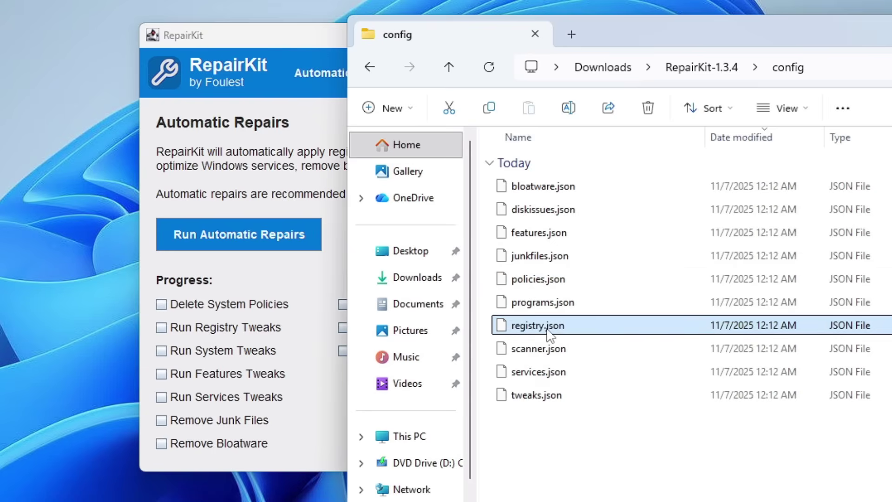
{"action": "double_click", "coordinate": [553, 329]}
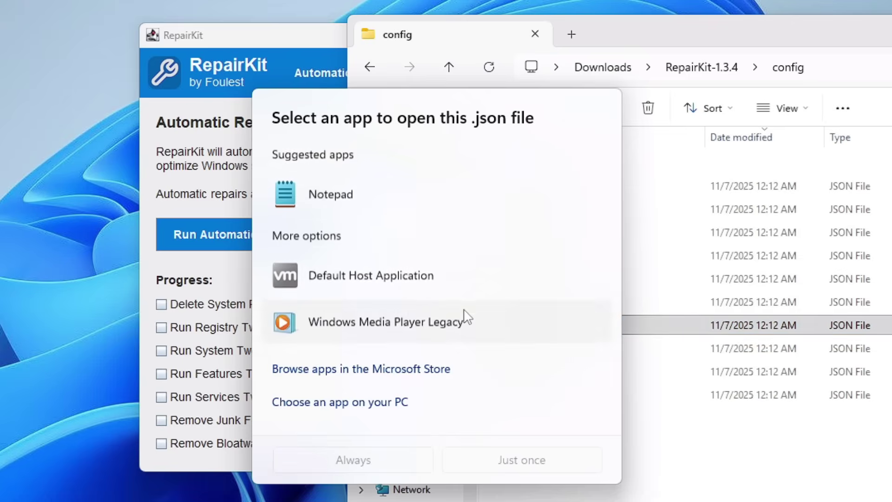
{"action": "left_click", "coordinate": [359, 209]}
{"action": "left_click", "coordinate": [526, 467]}
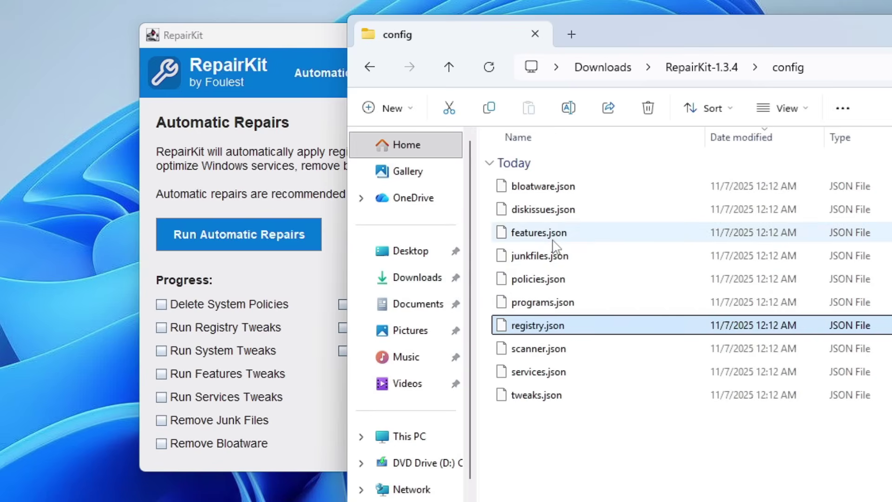
Check the Remove Bloatware option in RepairKit, return to the config folder and open bloatware.json
{"action": "left_click", "coordinate": [215, 463]}
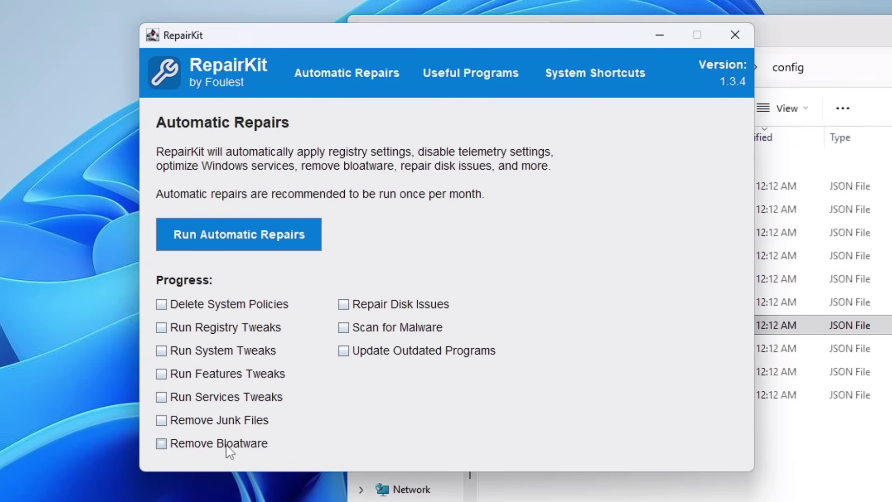
{"action": "left_click", "coordinate": [808, 490]}
{"action": "left_click", "coordinate": [556, 192]}
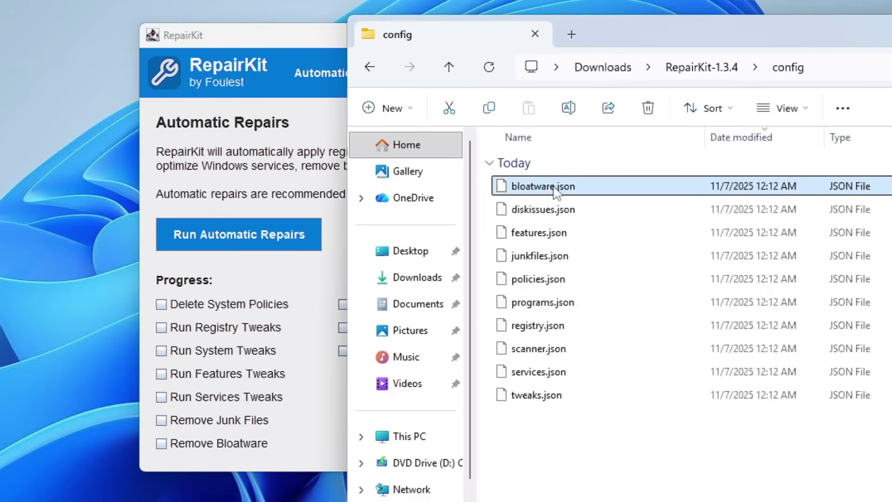
{"action": "double_click", "coordinate": [556, 188]}
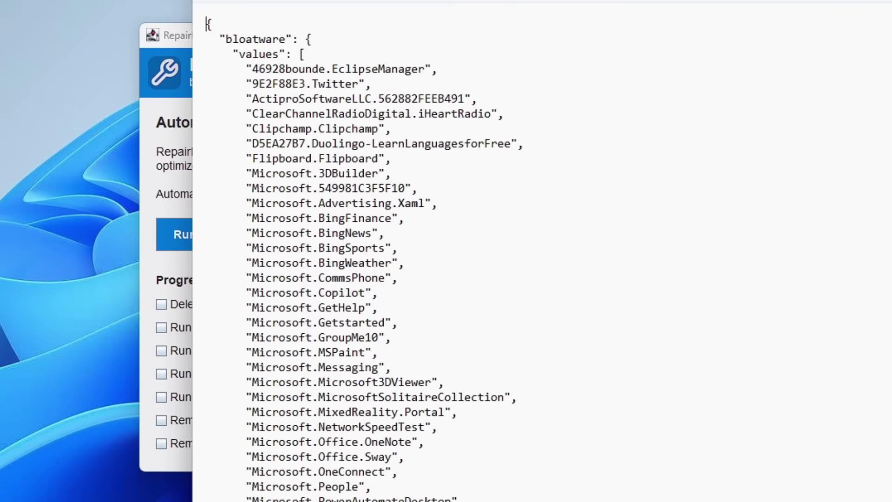
Review the app list in bloatware.json, highlighting entries such as Microsoft.3DBuilder and Microsoft.GetHelp
{"action": "left_click_drag", "start_coordinate": [291, 129], "coordinate": [339, 129]}
{"action": "left_click_drag", "start_coordinate": [331, 173], "coordinate": [409, 179]}
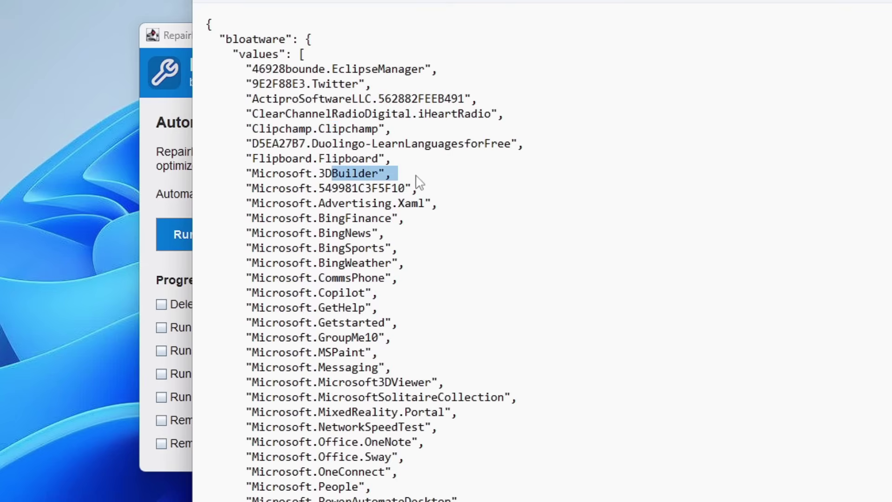
{"action": "left_click_drag", "start_coordinate": [305, 233], "coordinate": [418, 205]}
{"action": "left_click_drag", "start_coordinate": [305, 263], "coordinate": [411, 263]}
{"action": "left_click_drag", "start_coordinate": [324, 292], "coordinate": [385, 292]}
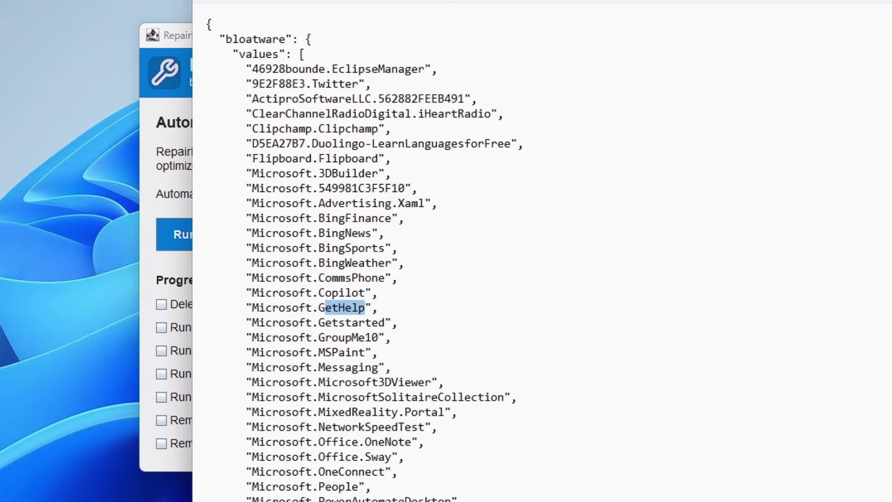
{"action": "left_click_drag", "start_coordinate": [365, 307], "coordinate": [377, 309]}
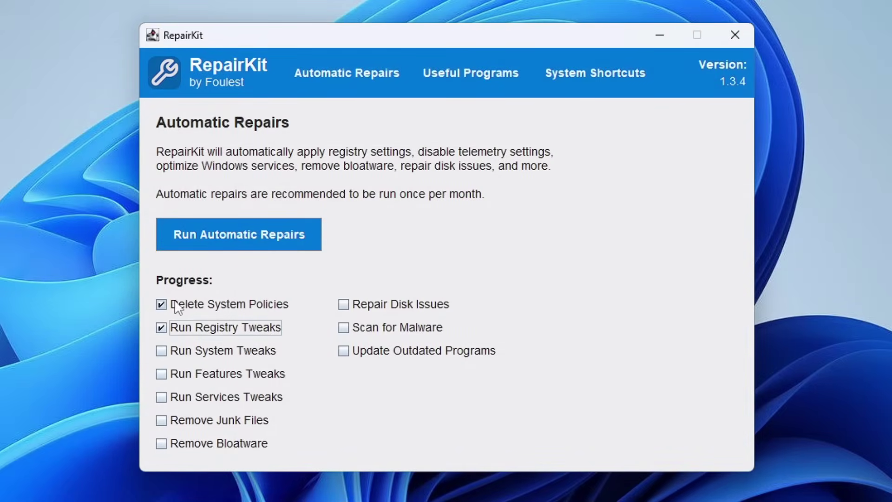
Check the remaining repair options from Run System Tweaks through Update Outdated Programs, and toggle Run Registry Tweaks
{"action": "left_click", "coordinate": [161, 373]}
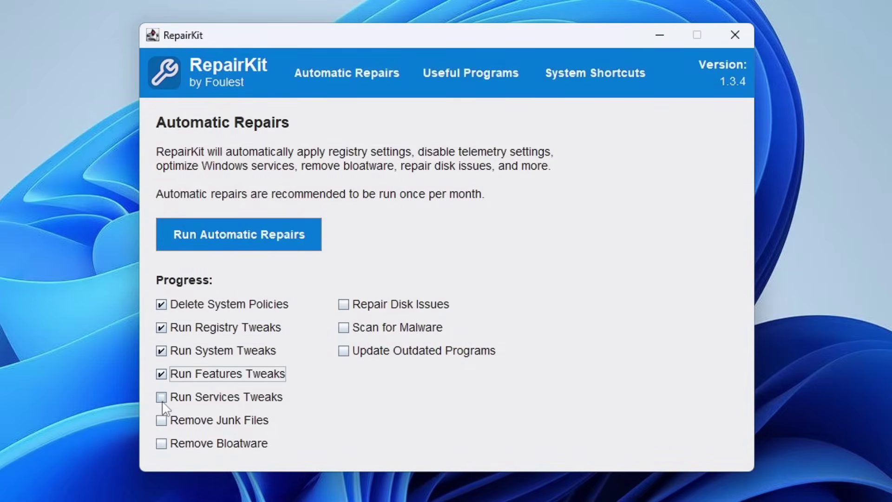
{"action": "left_click", "coordinate": [161, 397]}
{"action": "left_click", "coordinate": [161, 421]}
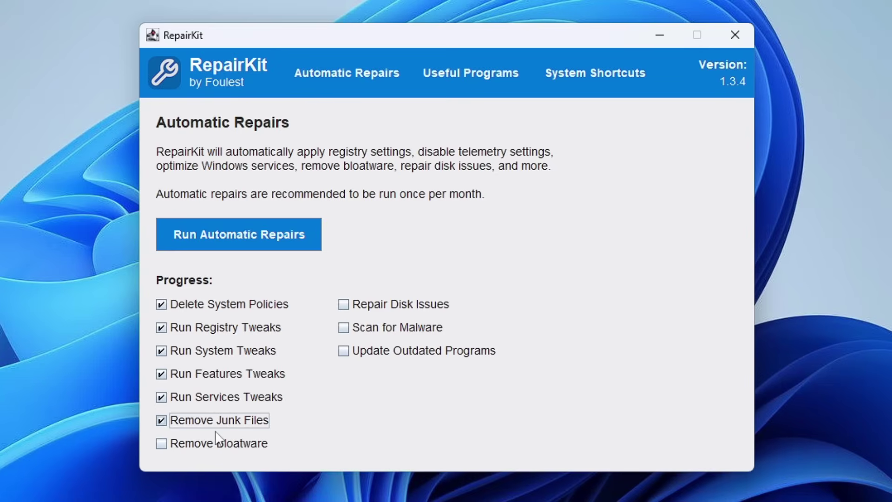
{"action": "left_click", "coordinate": [161, 444]}
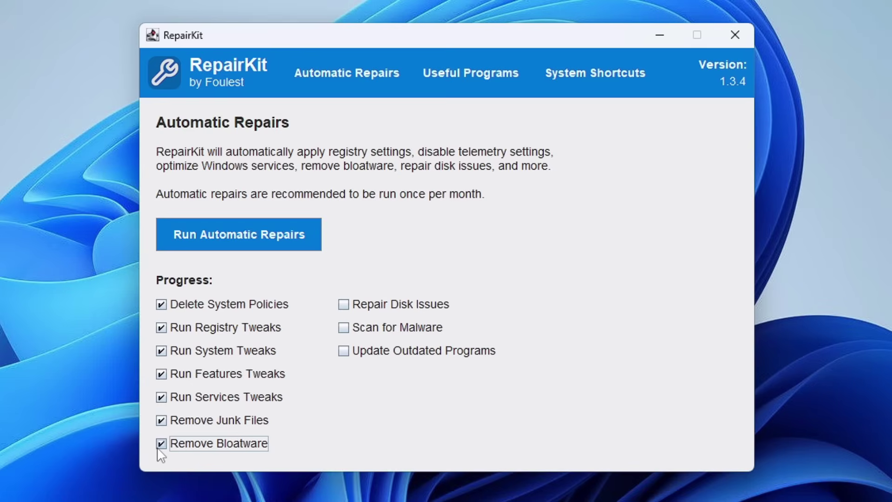
{"action": "left_click", "coordinate": [357, 307]}
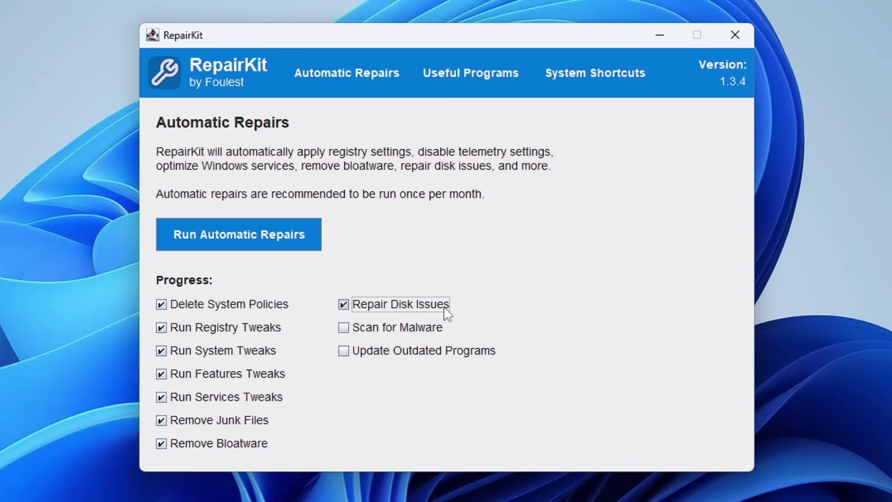
{"action": "left_click", "coordinate": [342, 329]}
{"action": "left_click", "coordinate": [344, 353]}
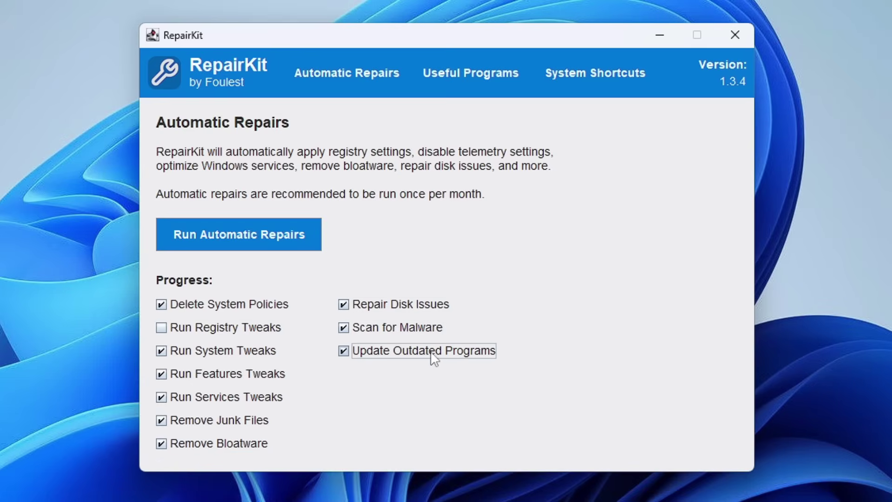
{"action": "left_click", "coordinate": [163, 327]}
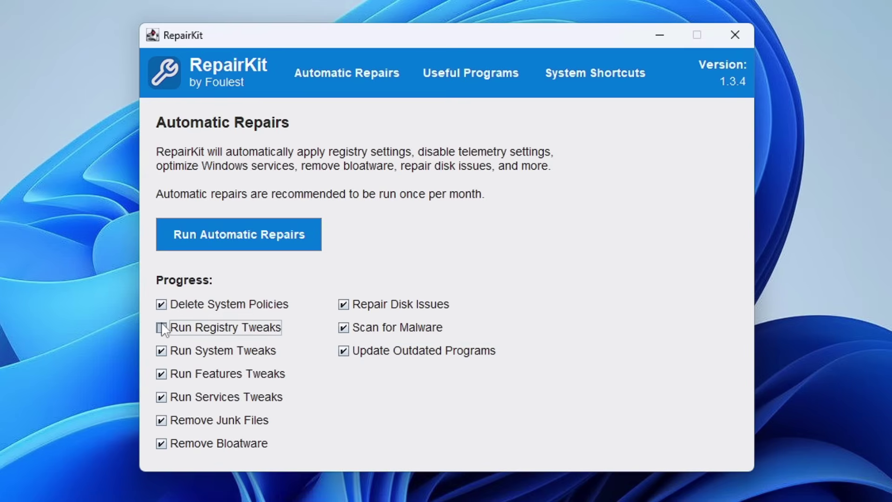
Run the automatic repairs, agree to update the outdated Microsoft.VCRedist.2015+ x86 and x64 programs, and dismiss the completion notice
{"action": "left_click", "coordinate": [263, 247]}
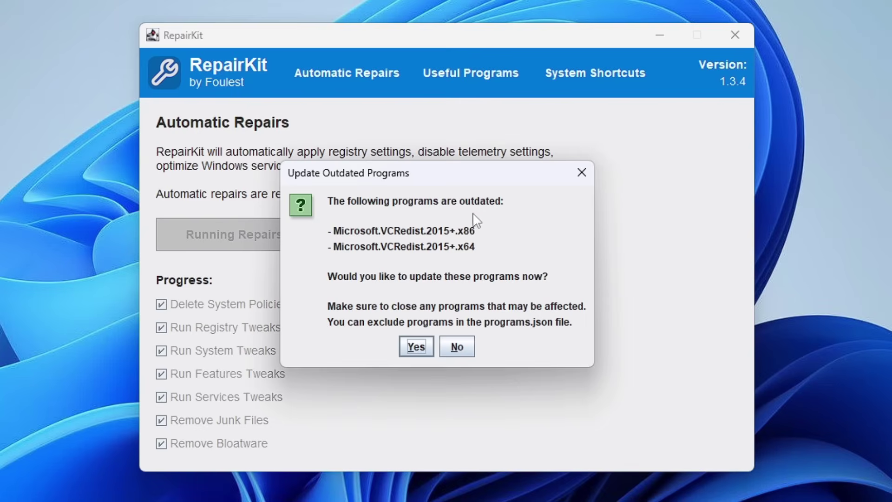
{"action": "left_click_drag", "start_coordinate": [415, 174], "coordinate": [656, 218]}
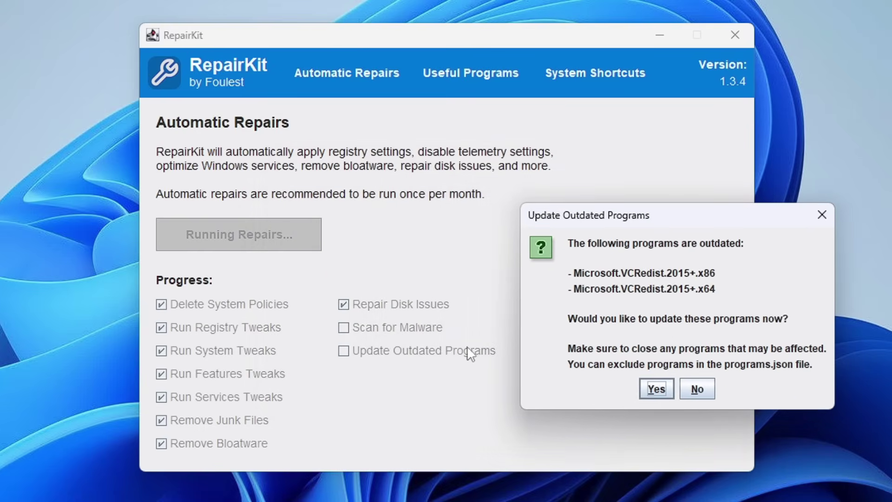
{"action": "left_click_drag", "start_coordinate": [639, 223], "coordinate": [409, 234]}
{"action": "left_click", "coordinate": [416, 361]}
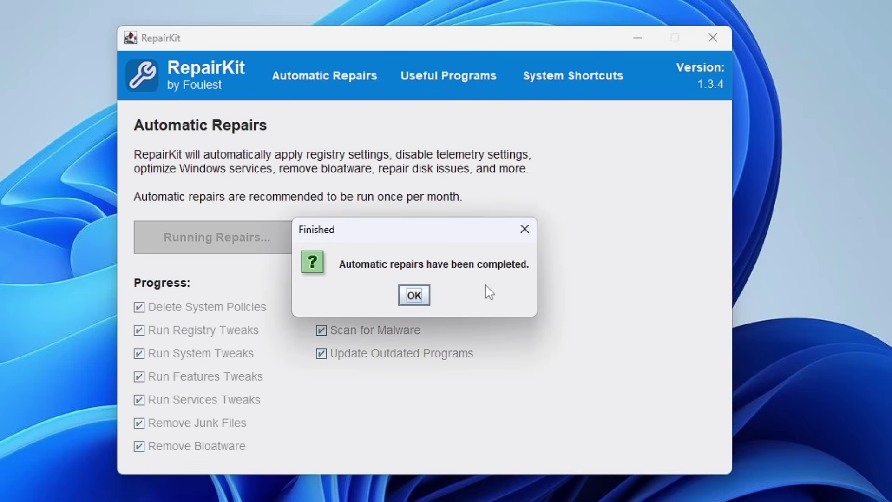
{"action": "left_click", "coordinate": [414, 295]}
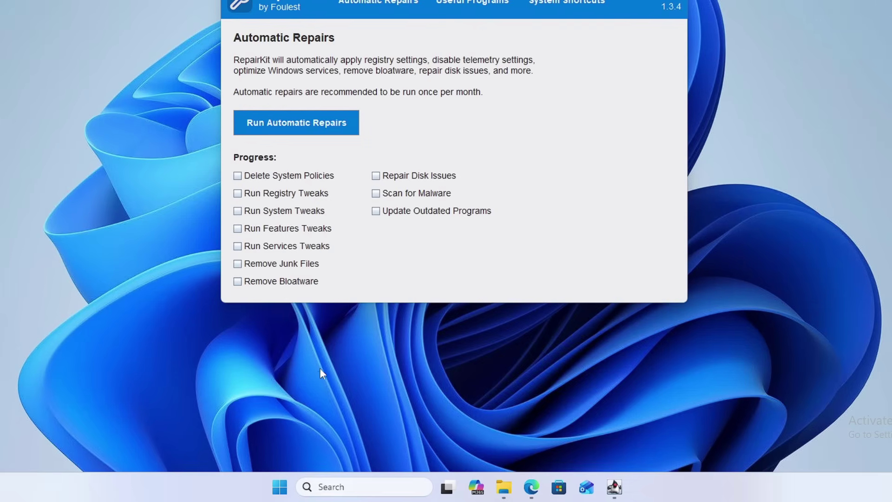
Look through the full list of installed apps in Windows to check which ones remain after the repairs
{"action": "left_click", "coordinate": [281, 487]}
{"action": "left_click", "coordinate": [587, 81]}
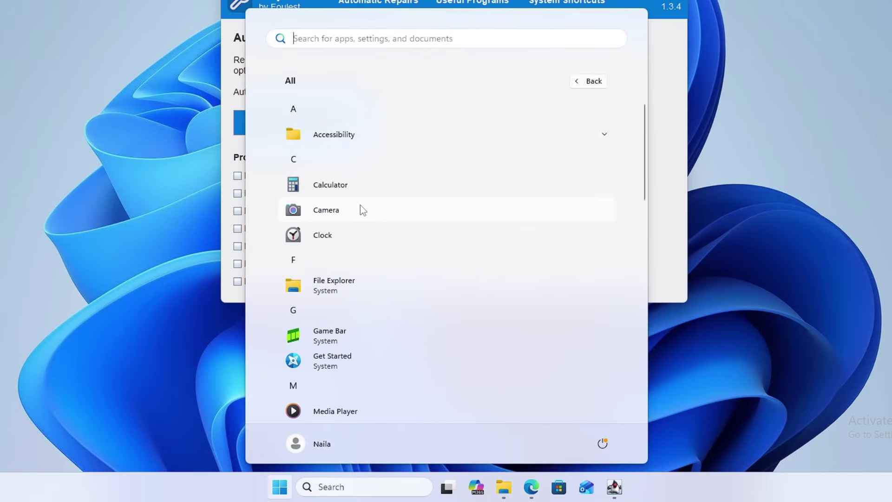
{"action": "scroll", "coordinate": [363, 210], "scroll_direction": "down", "scroll_amount": 5}
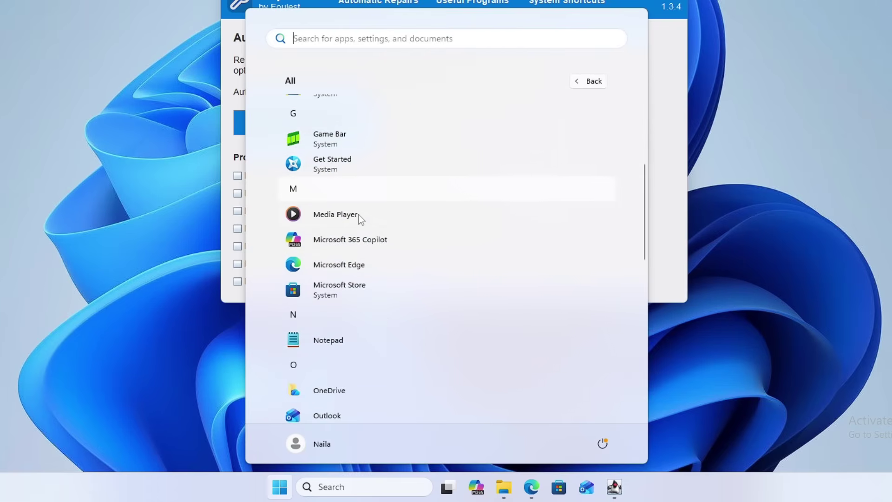
{"action": "scroll", "coordinate": [358, 216], "scroll_direction": "down", "scroll_amount": 4}
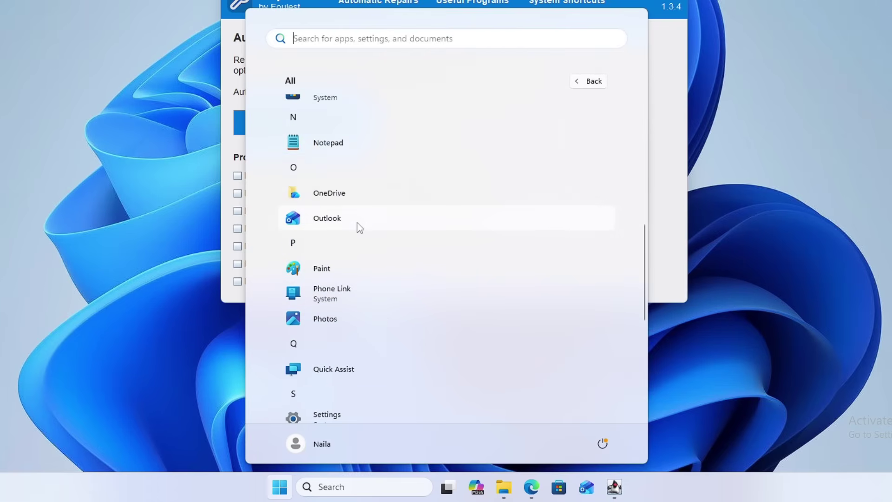
{"action": "scroll", "coordinate": [356, 225], "scroll_direction": "down", "scroll_amount": 4}
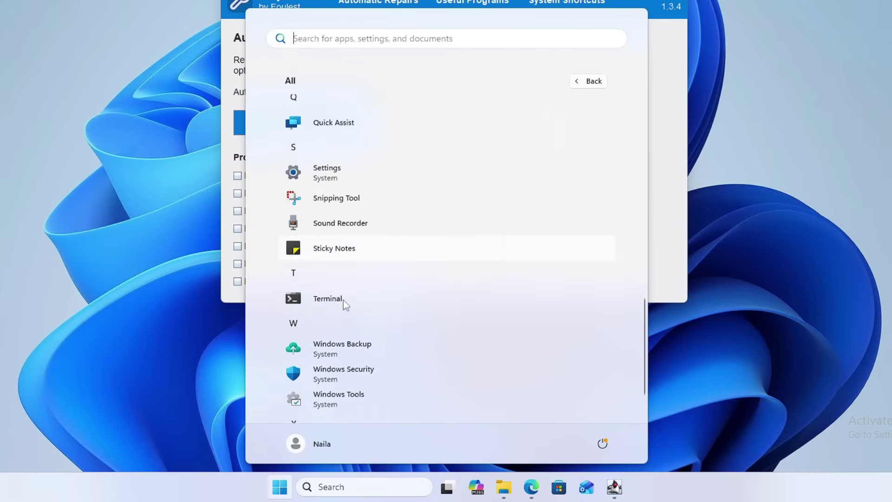
{"action": "scroll", "coordinate": [344, 300], "scroll_direction": "down", "scroll_amount": 1}
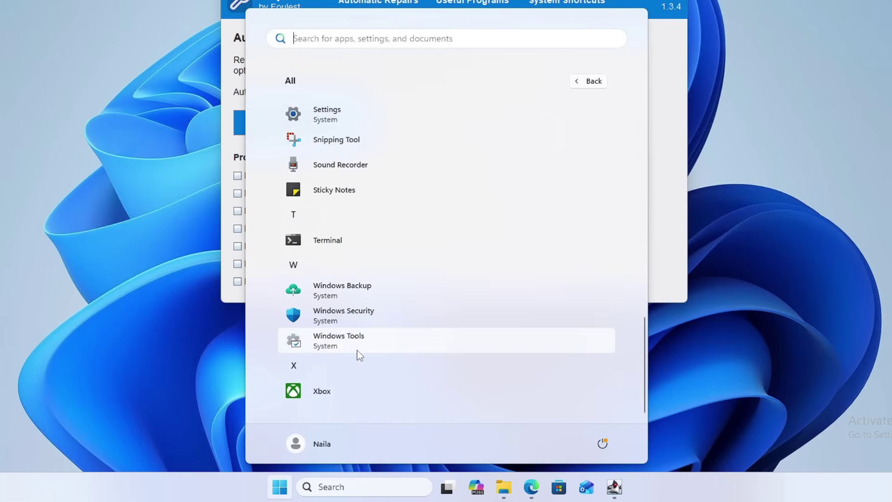
{"action": "scroll", "coordinate": [358, 356], "scroll_direction": "up", "scroll_amount": 3}
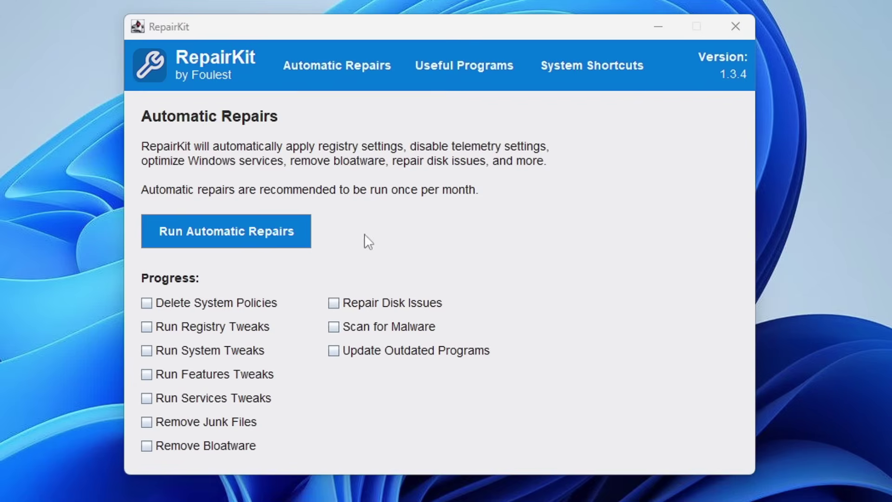
Launch CPU-Z from RepairKit's Useful Programs, view its Mainboard and Memory details, and close it
{"action": "left_click", "coordinate": [230, 236]}
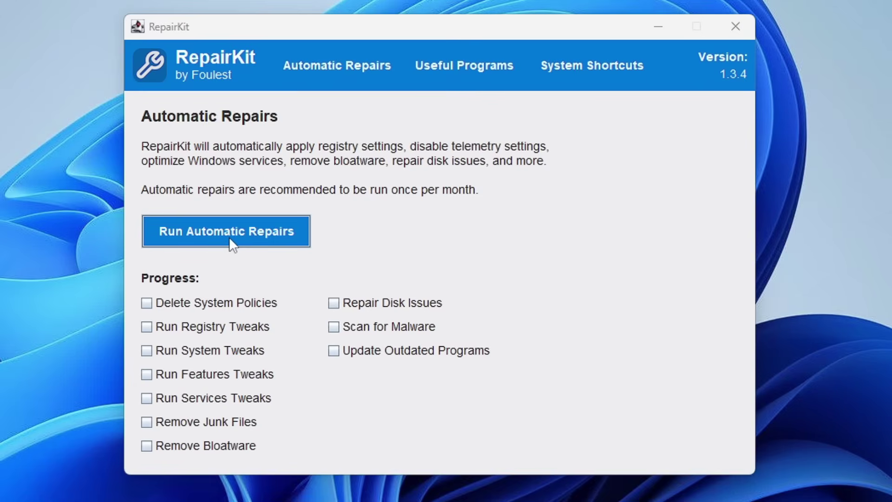
{"action": "left_click", "coordinate": [463, 66]}
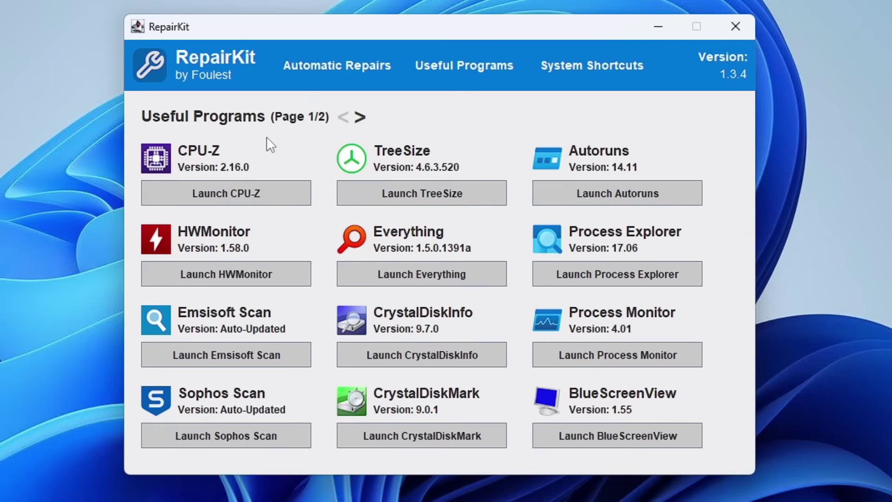
{"action": "left_click", "coordinate": [234, 199]}
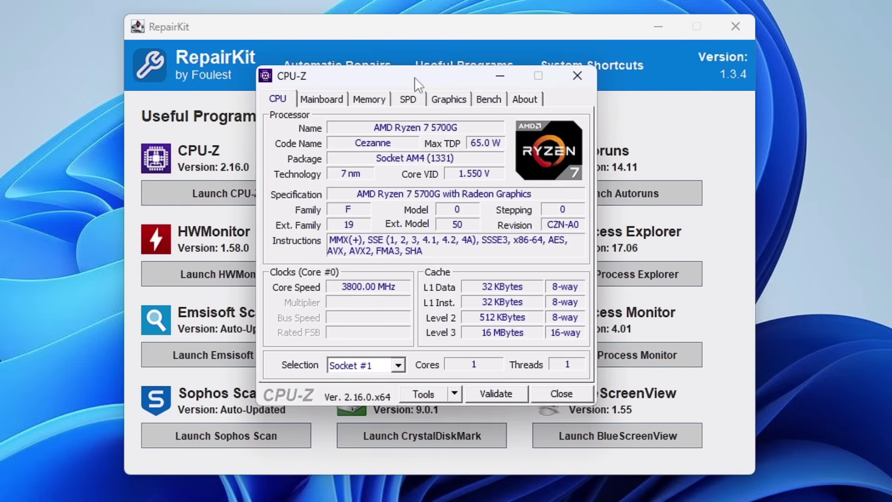
{"action": "left_click_drag", "start_coordinate": [415, 77], "coordinate": [413, 93]}
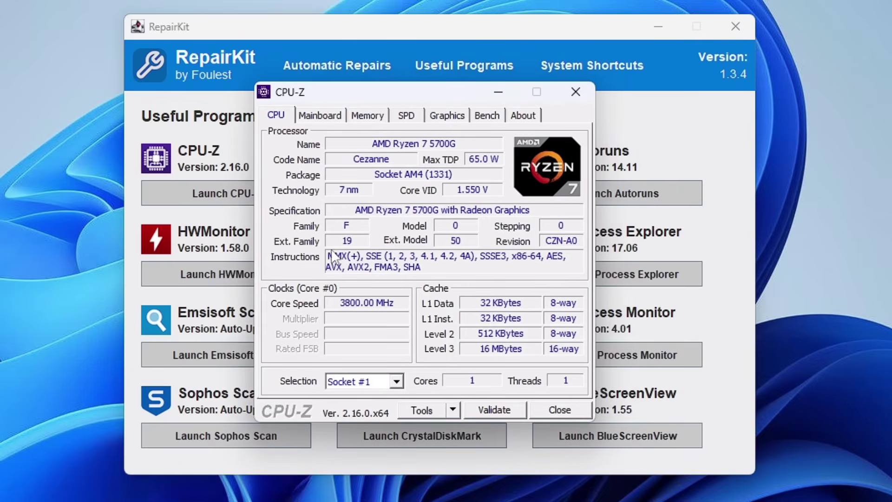
{"action": "left_click", "coordinate": [324, 116]}
{"action": "left_click", "coordinate": [355, 118]}
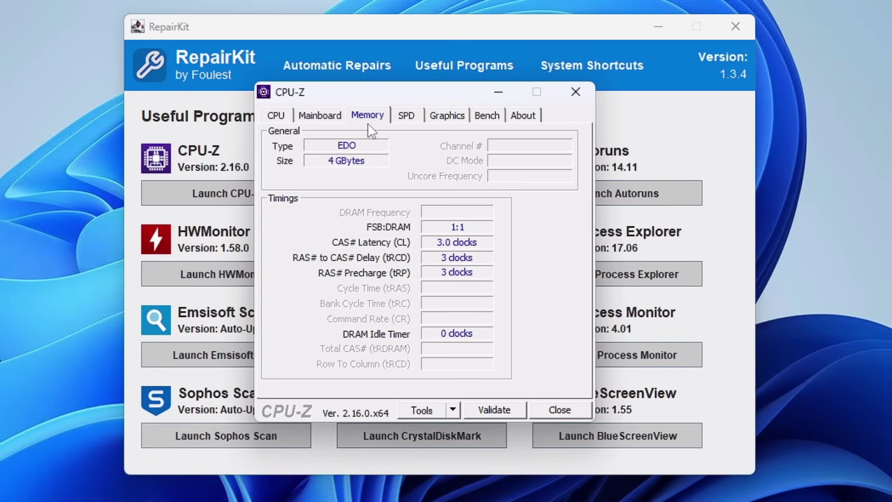
{"action": "left_click", "coordinate": [576, 91]}
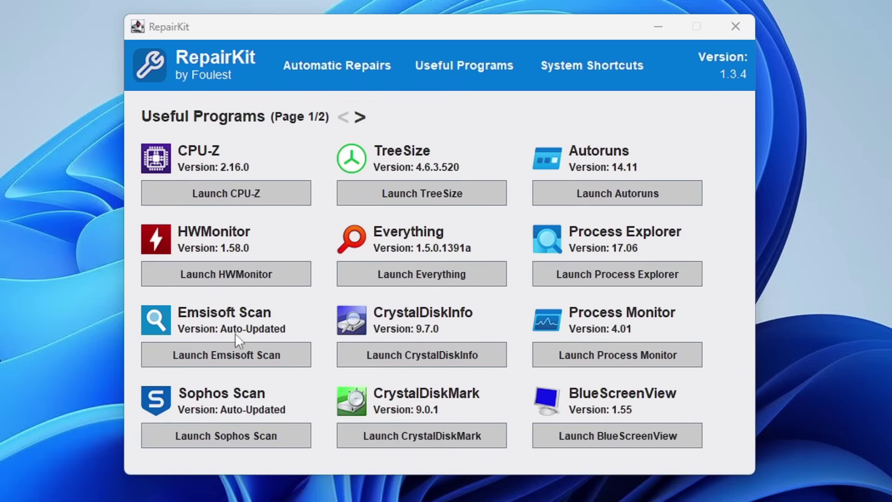
Try the Emsisoft Scan and Sophos Scan malware scanners from Useful Programs, including Emsisoft's Scan & Clean section
{"action": "left_click", "coordinate": [238, 355]}
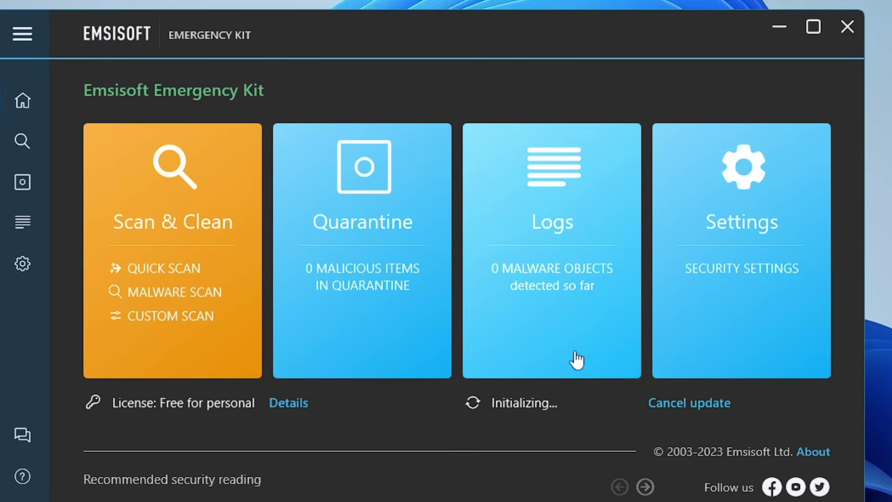
{"action": "left_click_drag", "start_coordinate": [414, 40], "coordinate": [444, 37]}
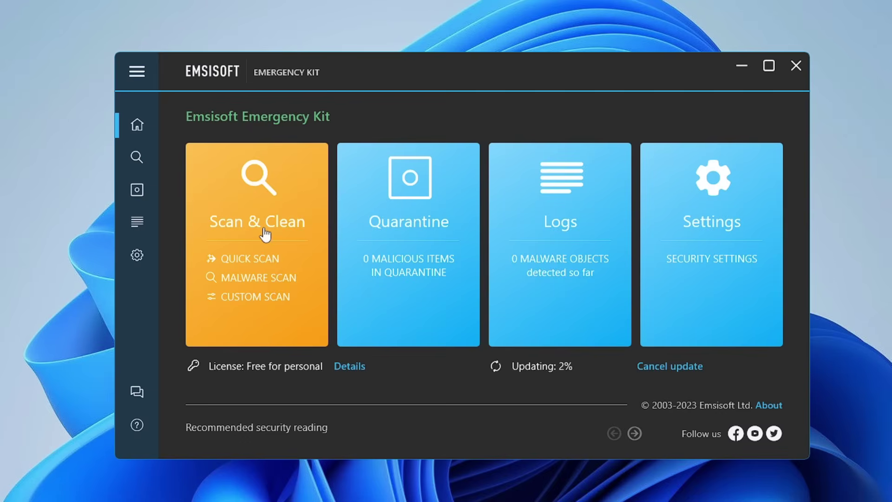
{"action": "left_click_drag", "start_coordinate": [422, 69], "coordinate": [424, 52]}
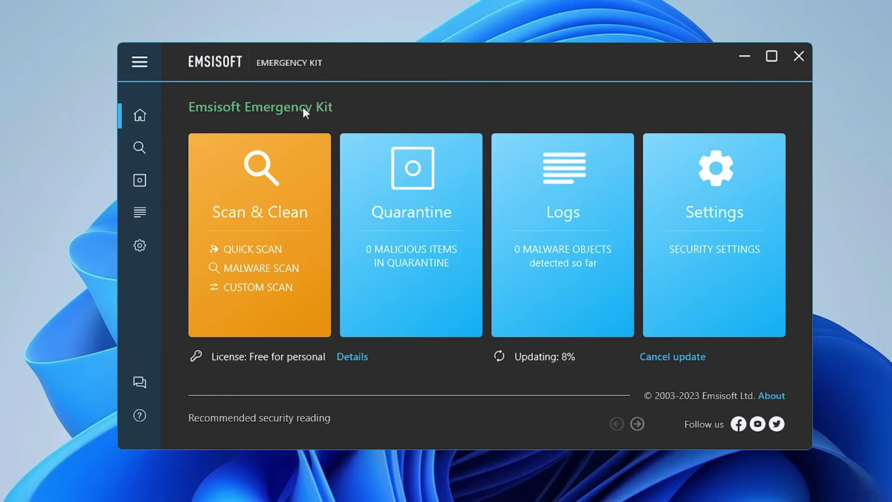
{"action": "left_click", "coordinate": [259, 225]}
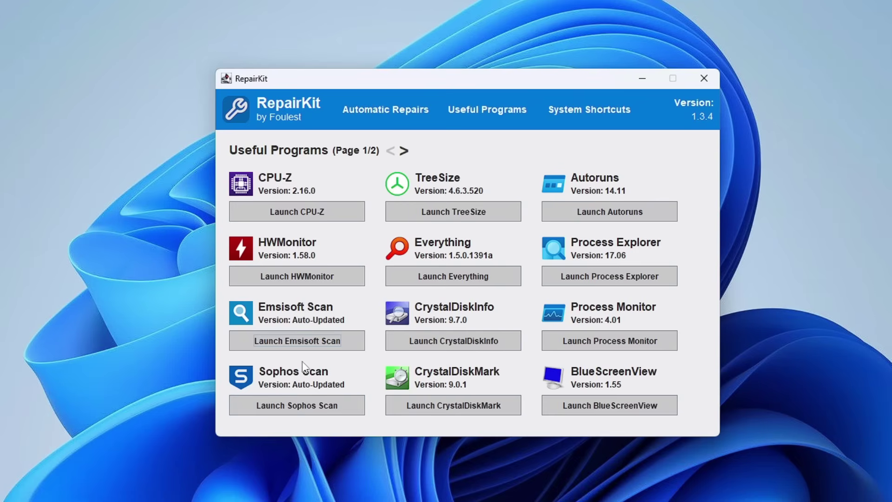
{"action": "left_click", "coordinate": [301, 411]}
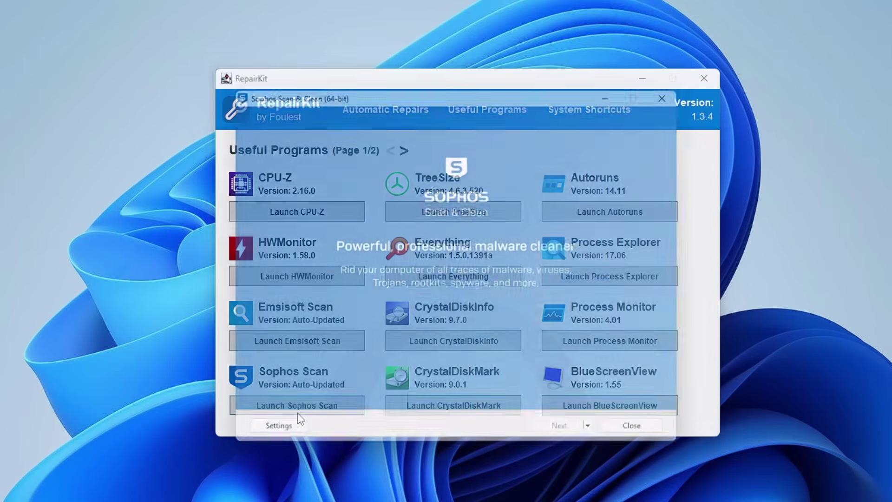
{"action": "left_click", "coordinate": [575, 439]}
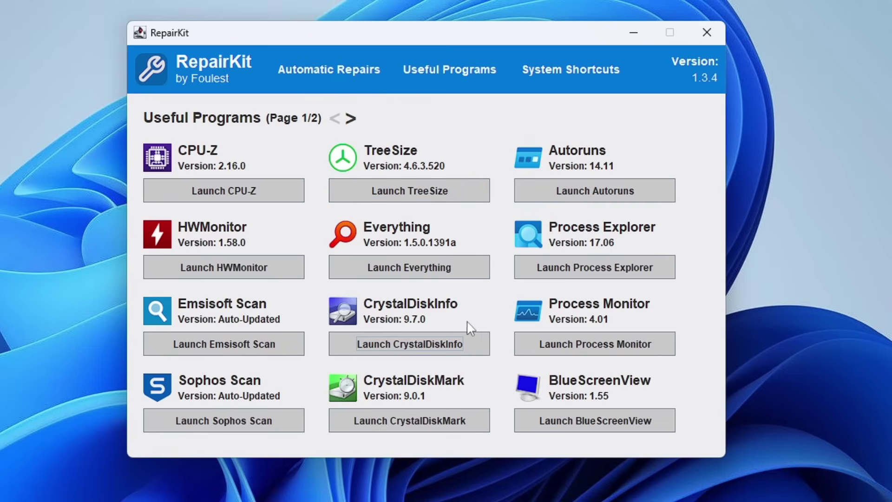
From System Shortcuts, open Display Settings, close that window, and open Storage Settings
{"action": "left_click", "coordinate": [583, 71]}
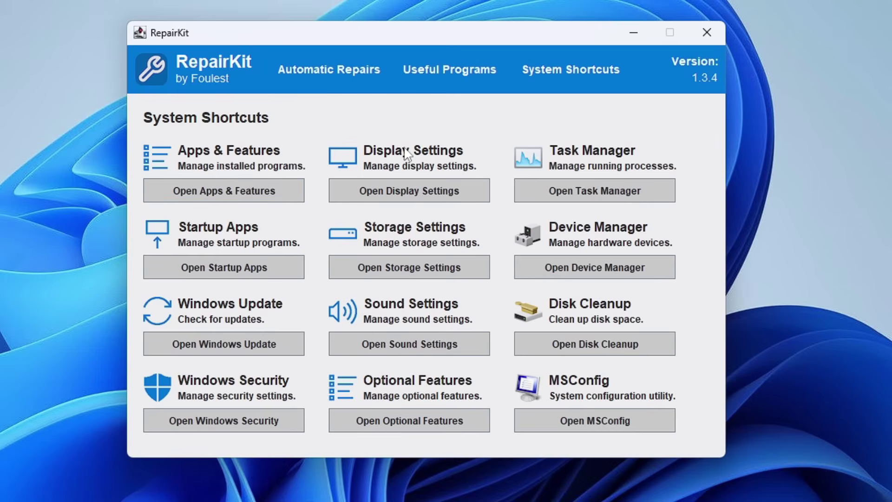
{"action": "left_click", "coordinate": [412, 194]}
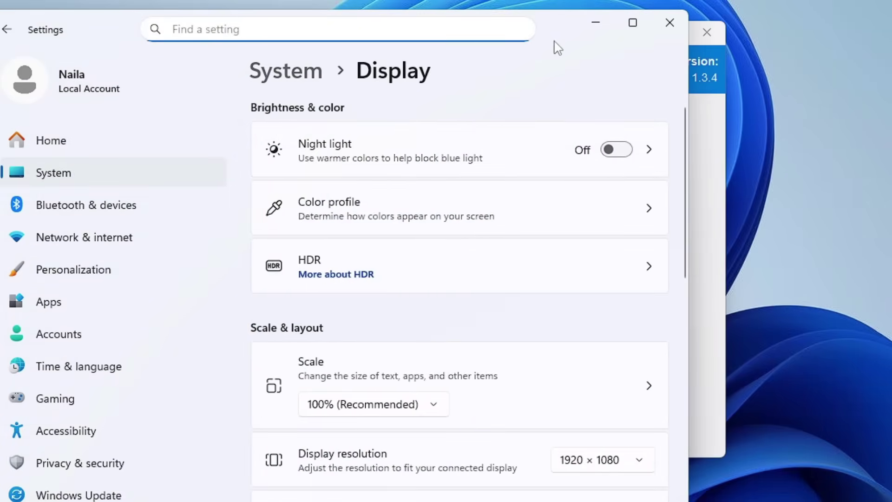
{"action": "left_click", "coordinate": [672, 23]}
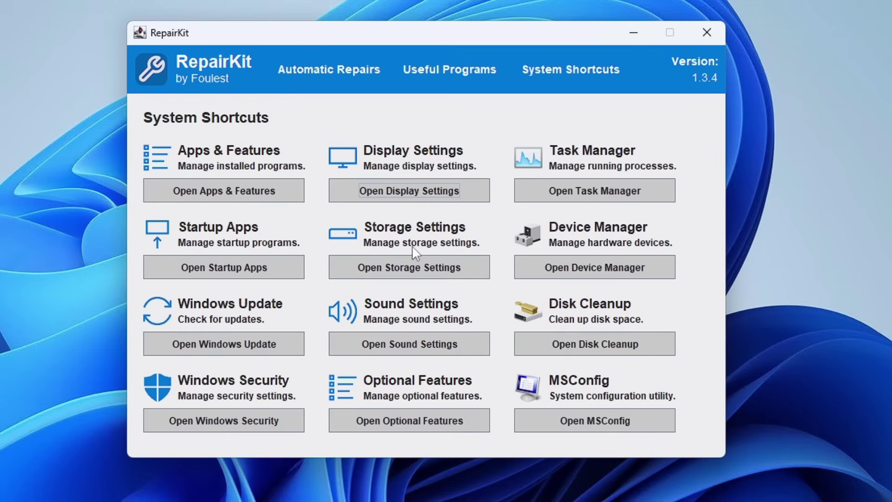
{"action": "left_click", "coordinate": [401, 274]}
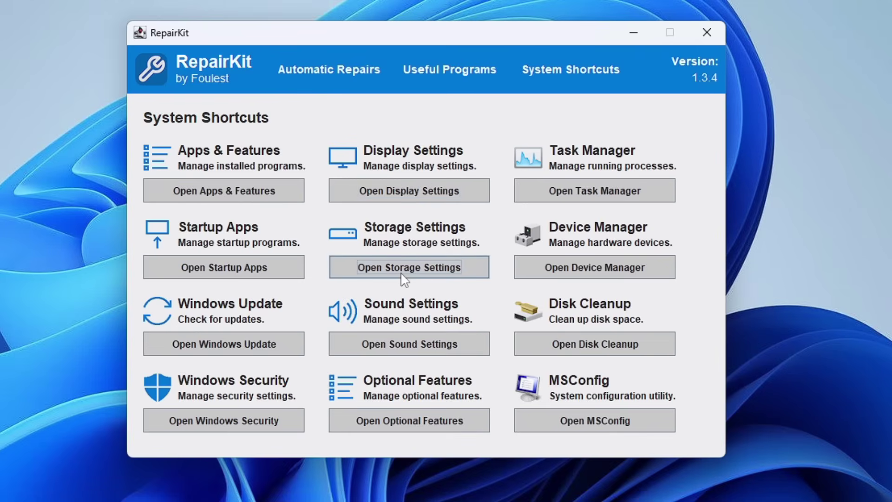